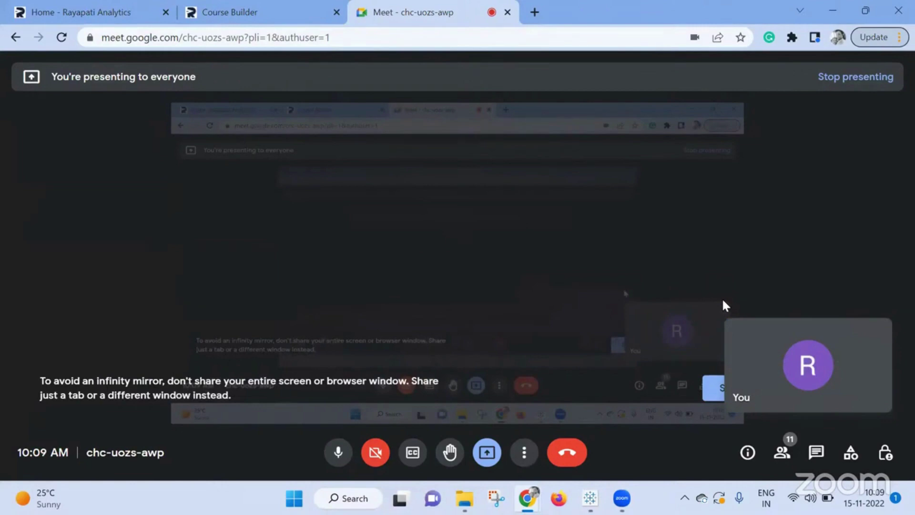
Step: Bring up the Stop presenting option from the present-screen button in the toolbar
left_click(487, 452)
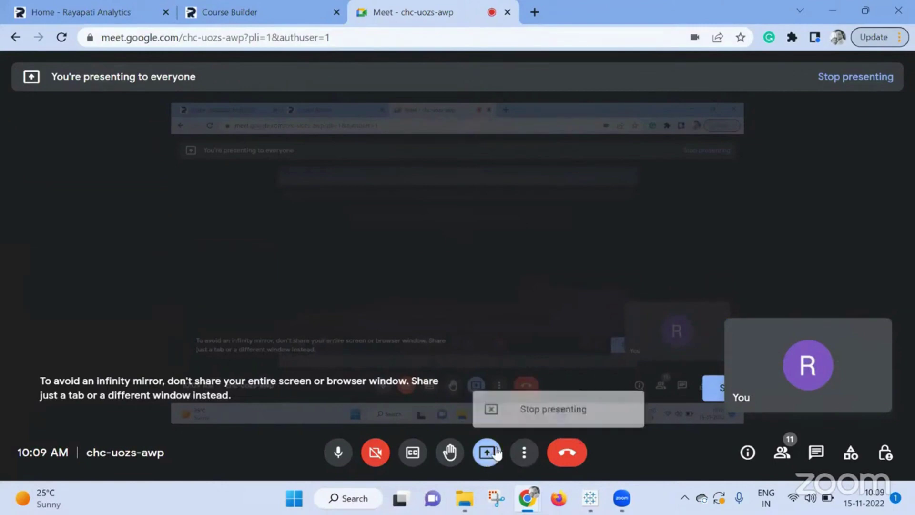
Step: Stop presenting the host's screen so a participant can share their Tableau worksheet
left_click(514, 412)
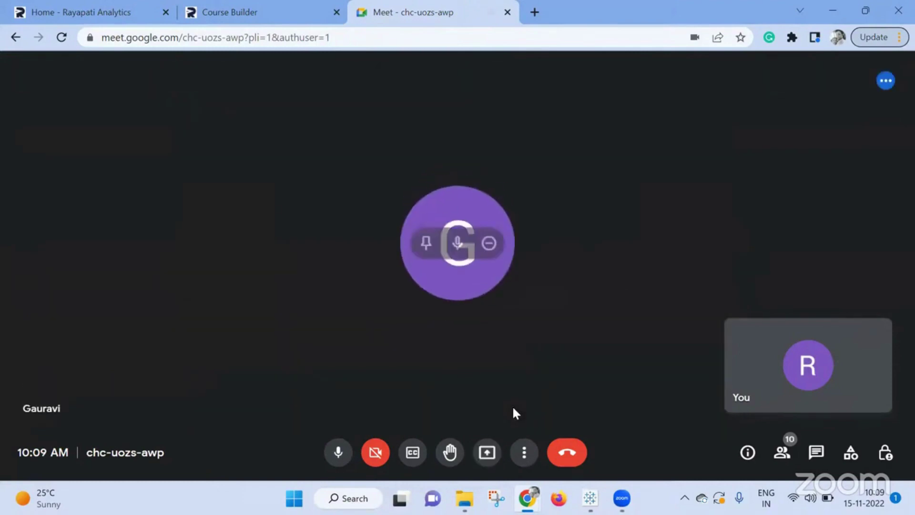